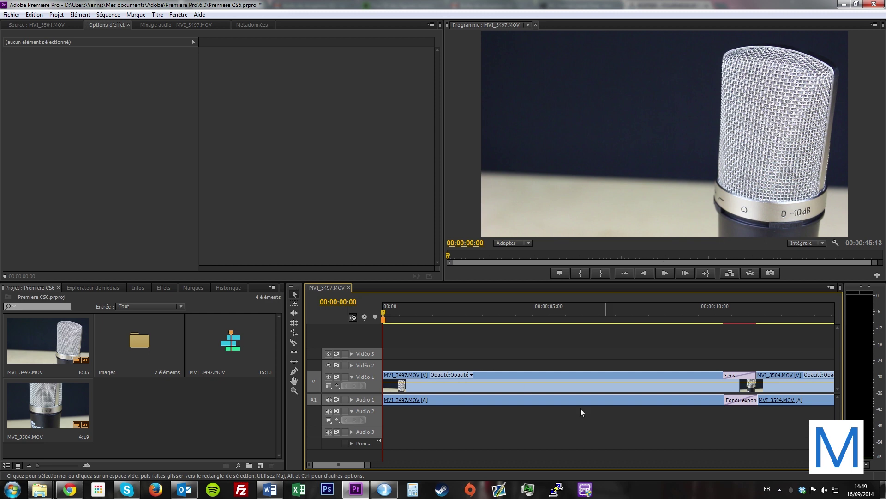
Step: Show the Mixage audio panel and apply the Fenêtre > Espace de travail > Audio workspace layout
left_click(353, 55)
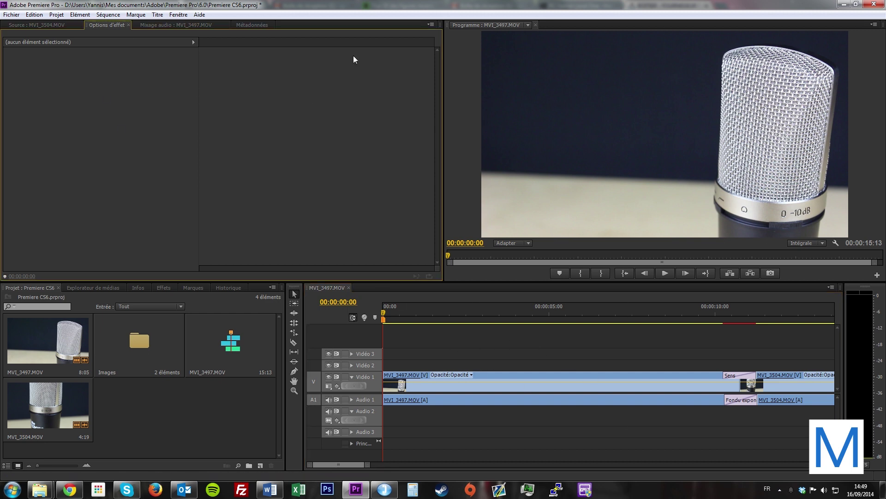
left_click(157, 24)
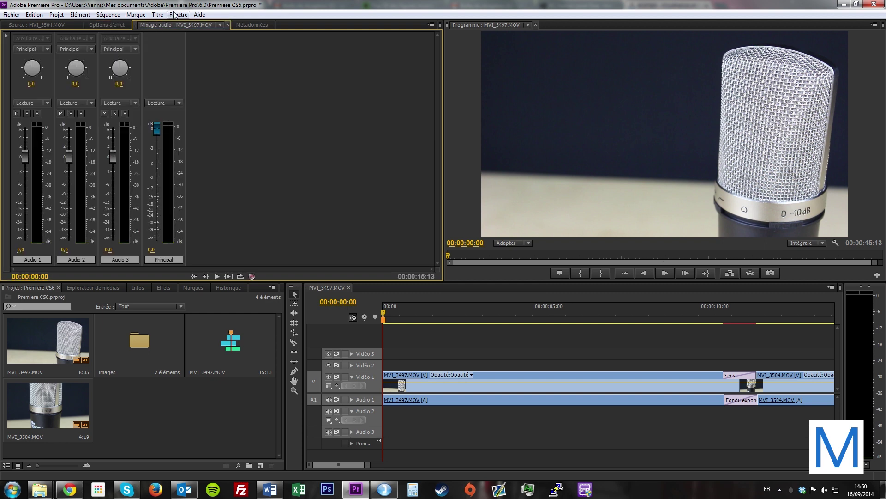
left_click(178, 14)
mouse_move(203, 25)
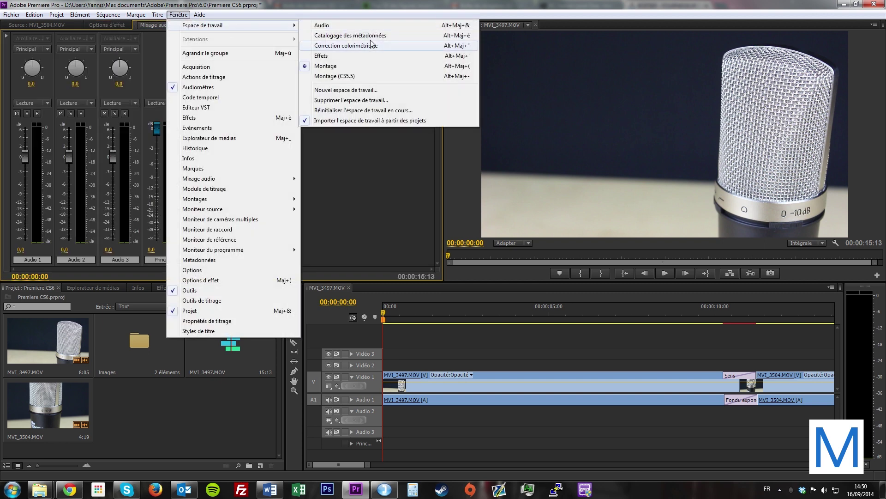
left_click(330, 26)
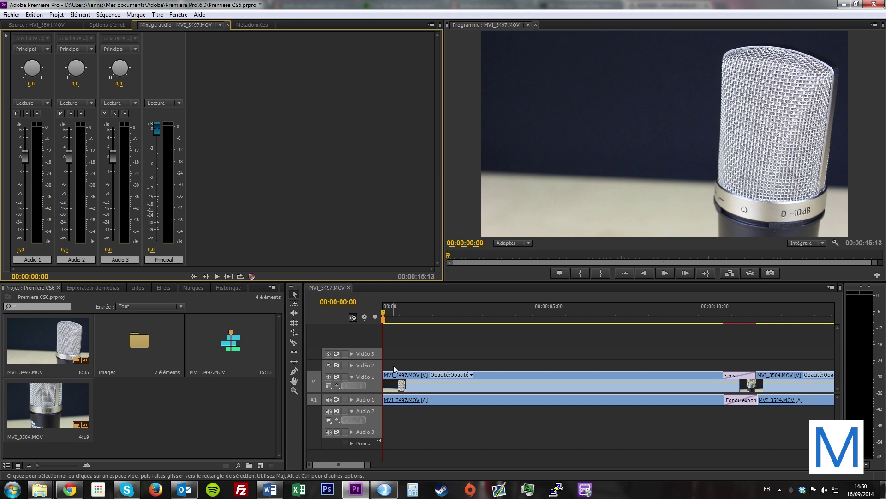
Step: While playing the sequence, set the Audio 1 fader to 6,0 dB, leaving the master at 0 dB
mouse_move(25, 145)
left_mouse_down()
mouse_move(26, 158)
mouse_move(66, 149)
mouse_move(68, 162)
mouse_move(103, 156)
left_mouse_up()
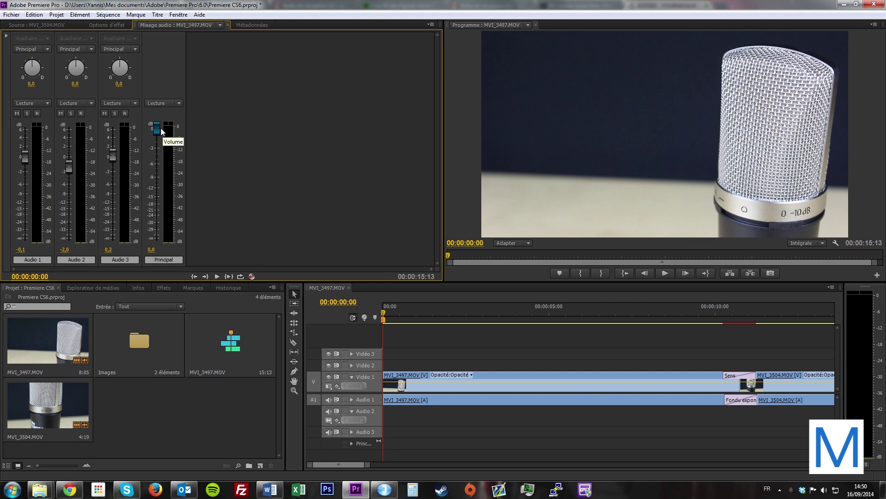
mouse_move(159, 129)
left_mouse_down()
mouse_move(157, 189)
mouse_move(157, 124)
left_mouse_up()
left_click_drag(402, 313, 434, 312)
key("space")
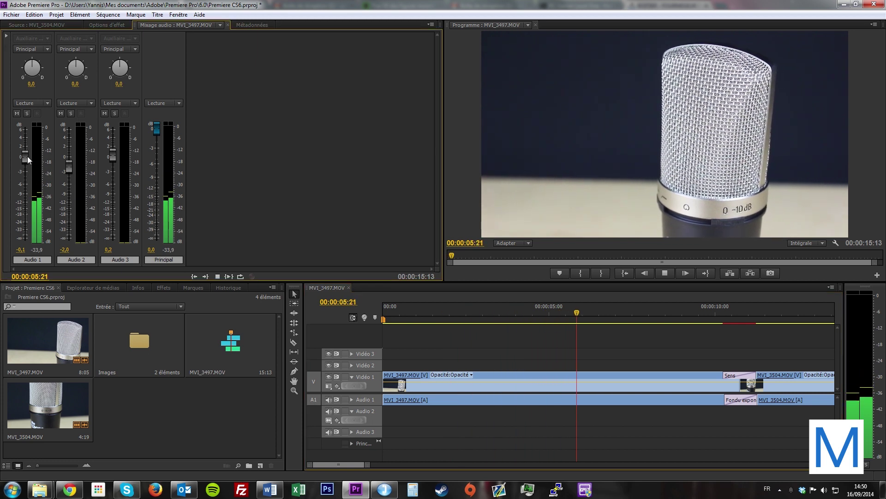
left_click_drag(27, 156, 24, 126)
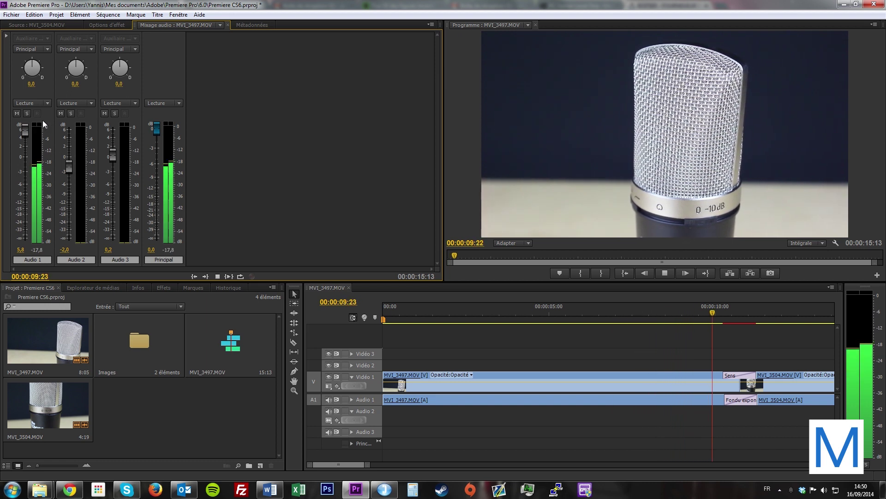
key("space")
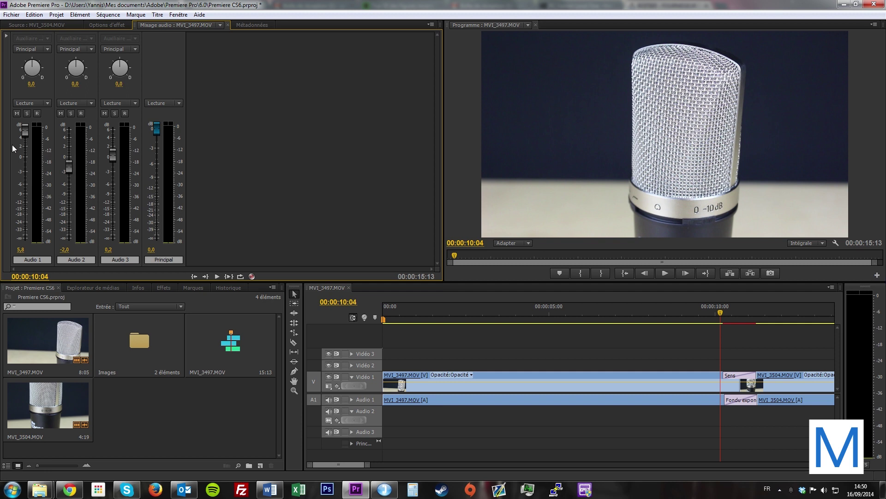
left_click_drag(23, 131, 31, 126)
left_click_drag(547, 306, 256, 292)
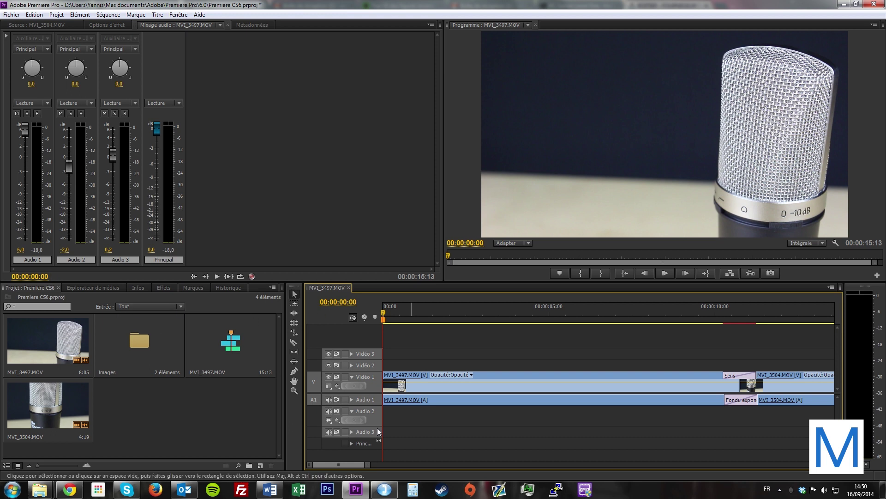
Step: Import SC 450 USB.wav from the recordings folder into the Project panel
left_click(351, 411)
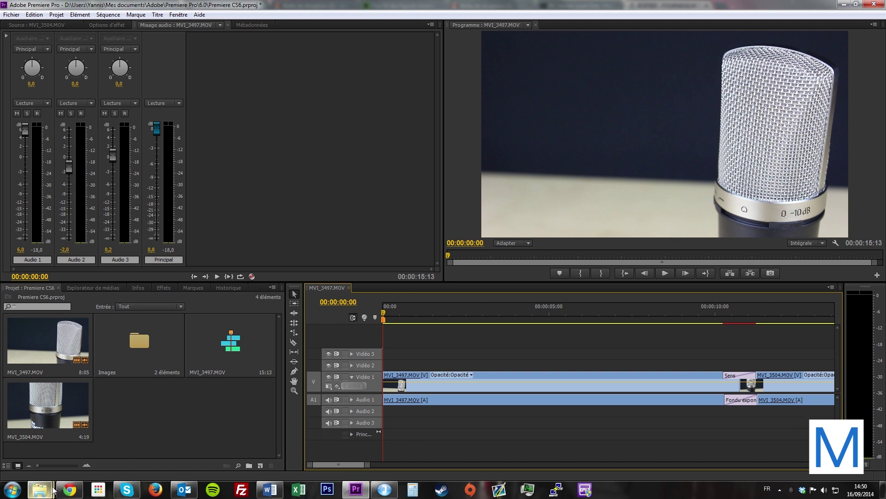
mouse_move(40, 490)
left_click(159, 439)
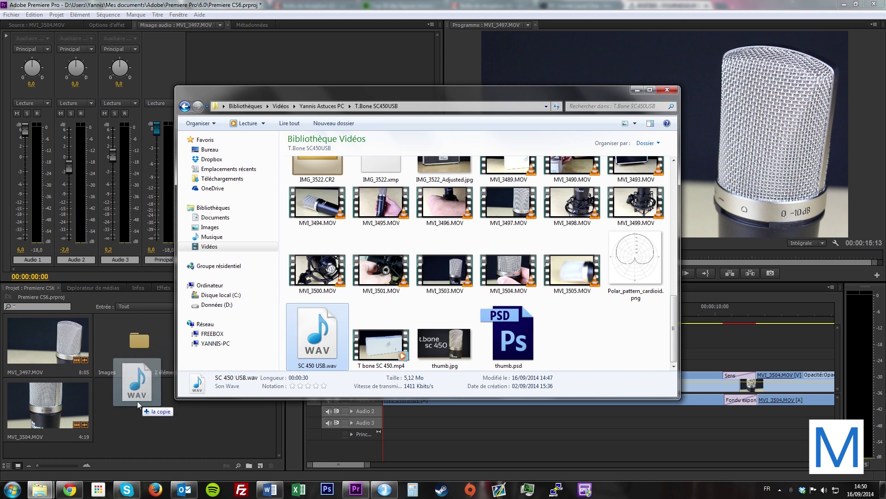
left_click_drag(330, 338, 137, 401)
left_click(643, 90)
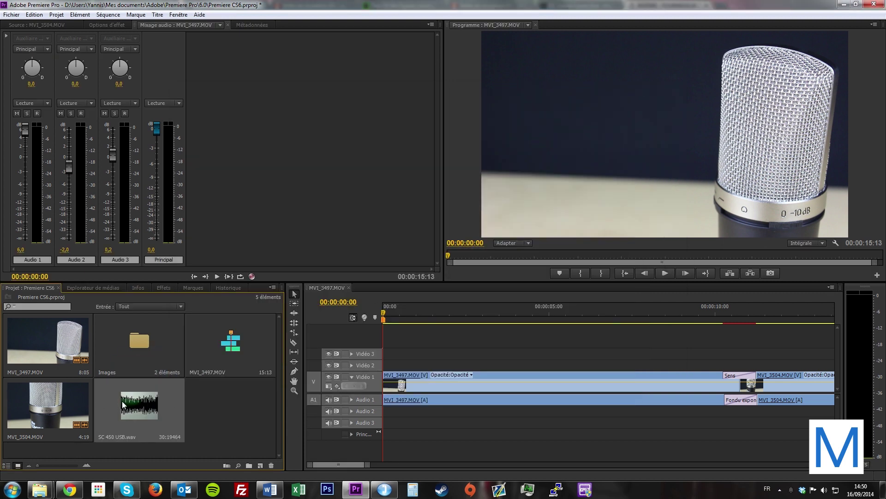
Step: Place SC 450 USB.wav on the Audio 2 track and expand it to show the waveform
left_click_drag(124, 405, 378, 418)
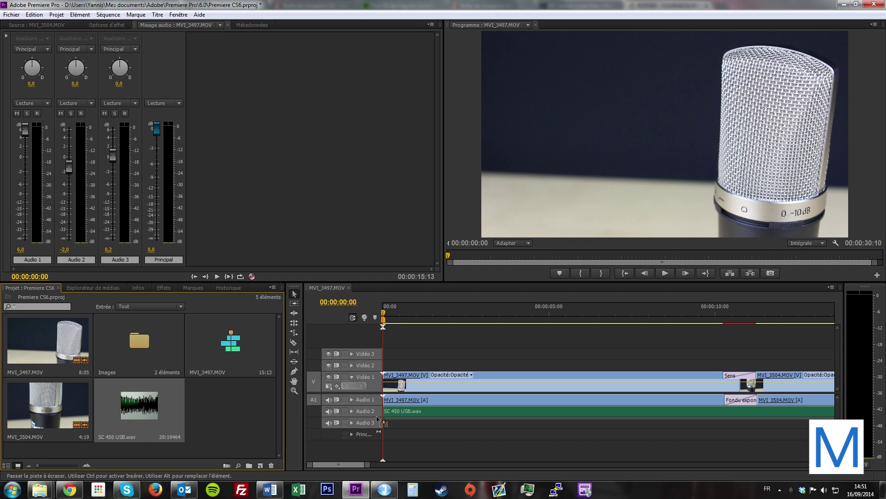
left_click_drag(378, 419, 378, 418)
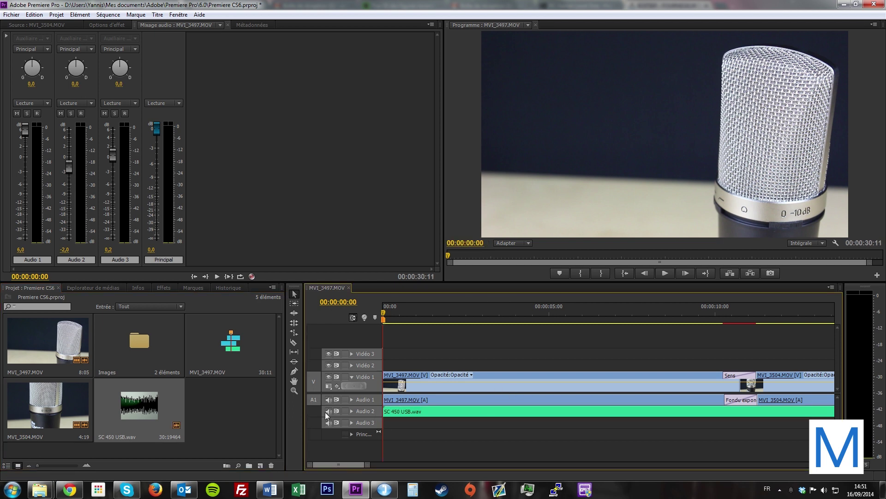
left_click(351, 410)
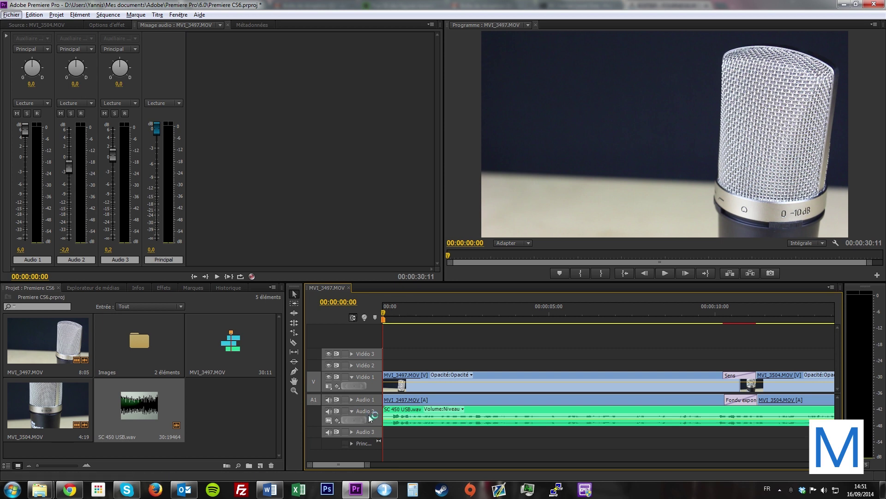
scroll(386, 413, "up", 2)
scroll(390, 415, "up", 1)
scroll(390, 414, "up", 1)
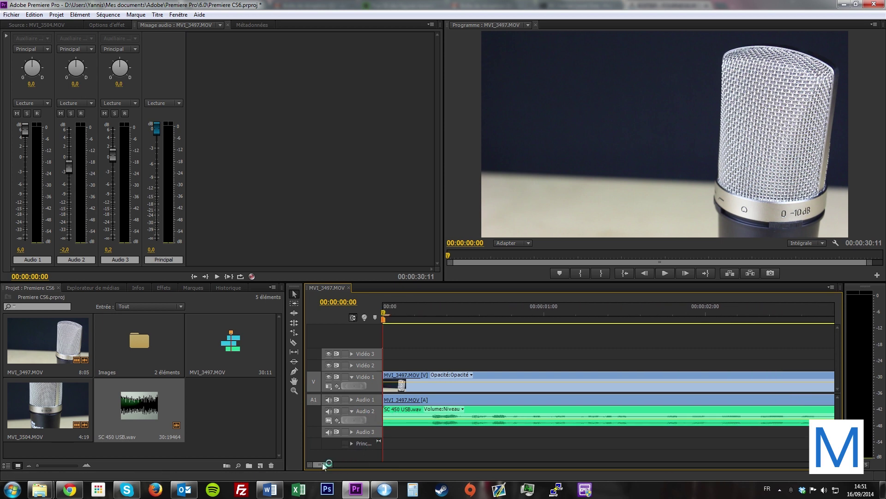
Step: Razor off and delete the WAV's opening, then slide the clip to 00:00
key("c")
left_click(427, 415)
key("v")
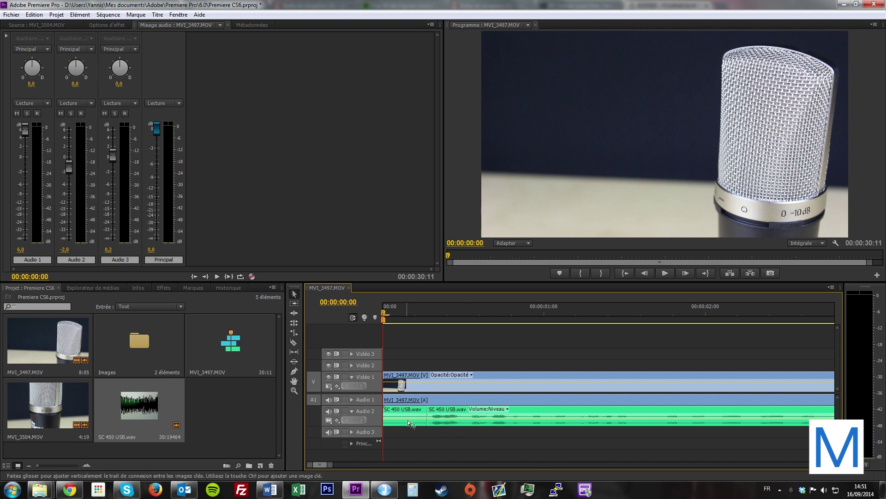
left_click(398, 420)
key("Delete")
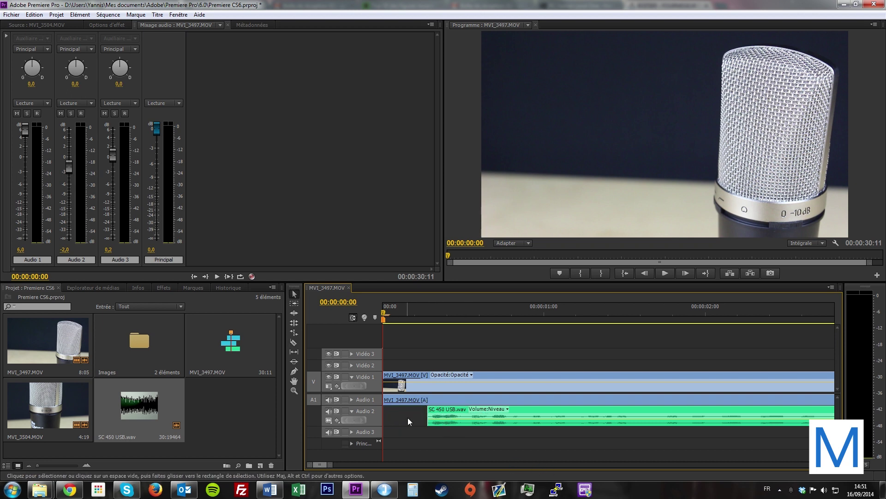
mouse_move(436, 414)
left_mouse_down()
mouse_move(393, 414)
mouse_move(397, 430)
left_mouse_up()
key("minus")
key("minus")
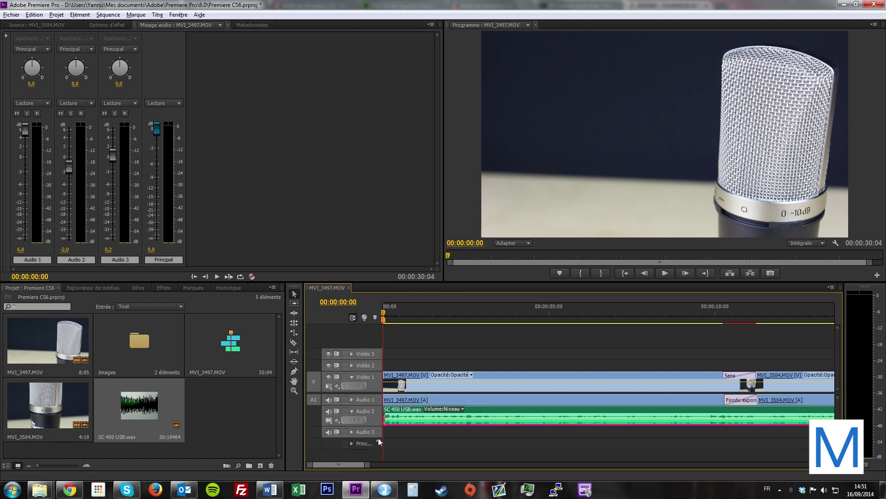
Step: While replaying the sequence, pull the Audio 2 fader down past -13 dB to -36,4 dB
key("space")
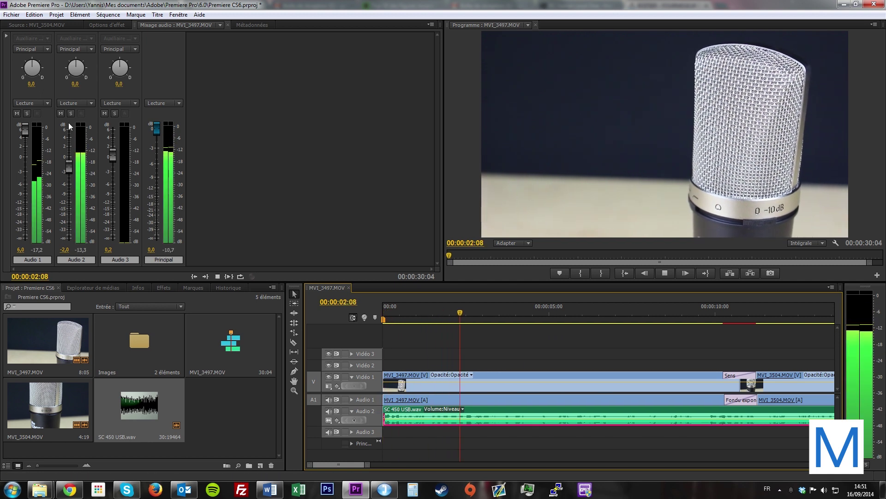
key("space")
left_click(439, 311)
left_click(423, 312)
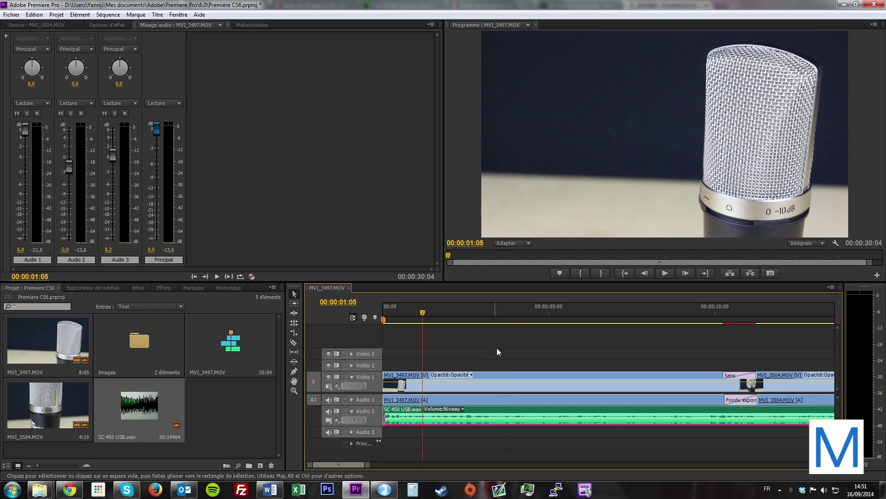
key("space")
key("space")
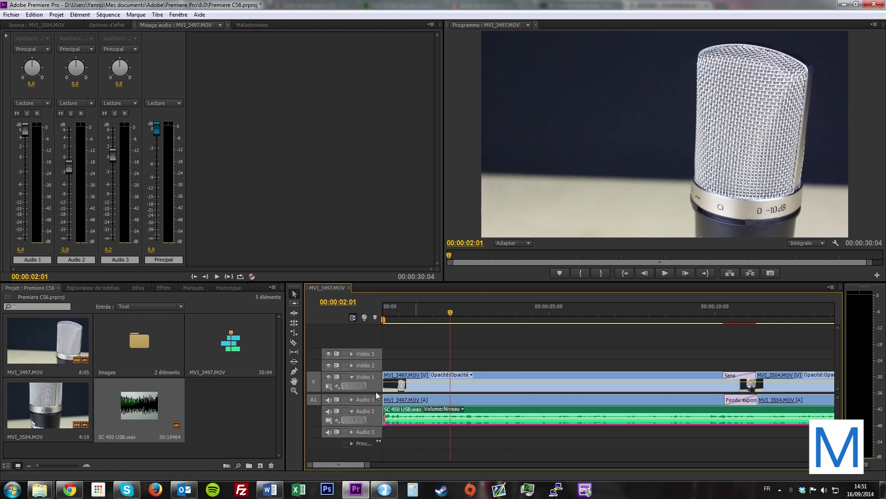
left_click_drag(71, 171, 73, 206)
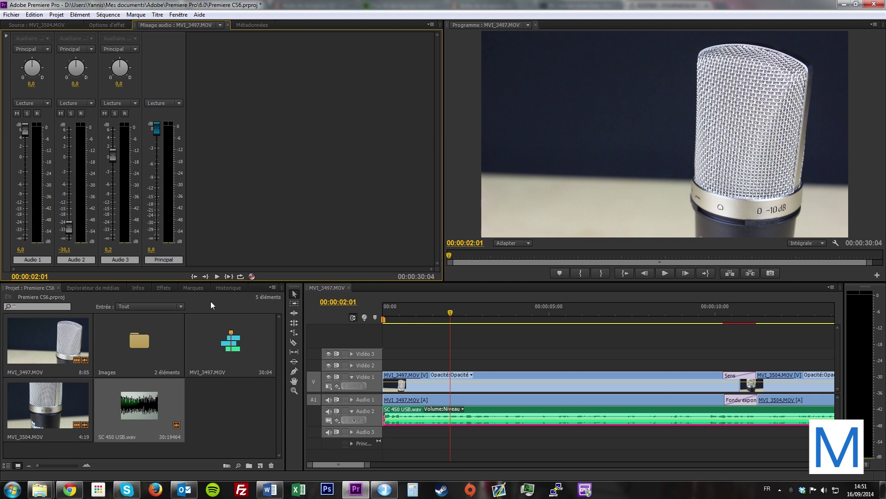
left_click(385, 310)
key("space")
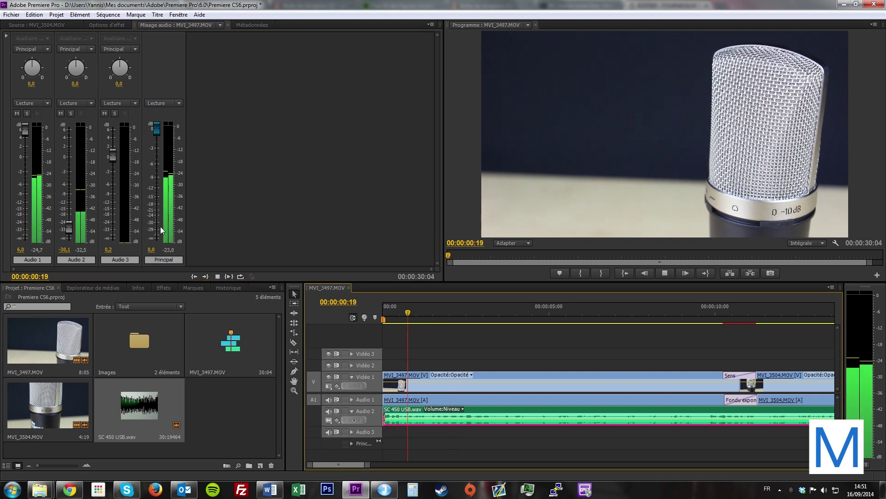
left_click_drag(71, 226, 74, 230)
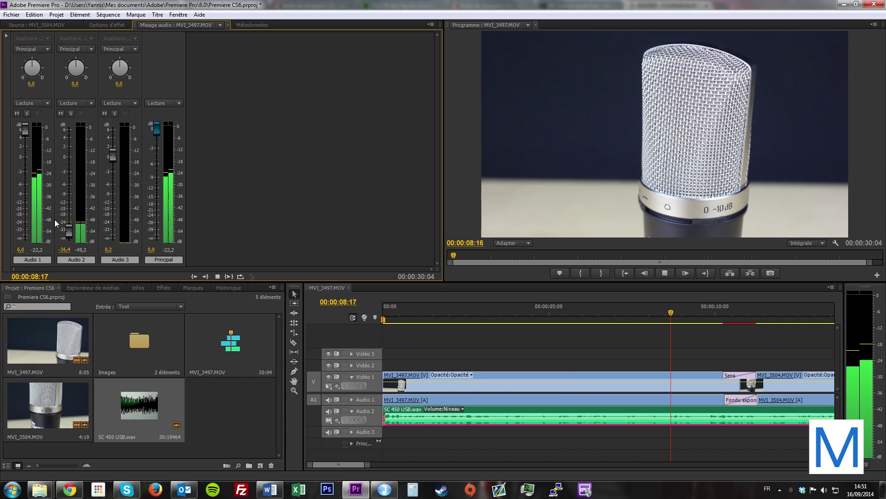
key("space")
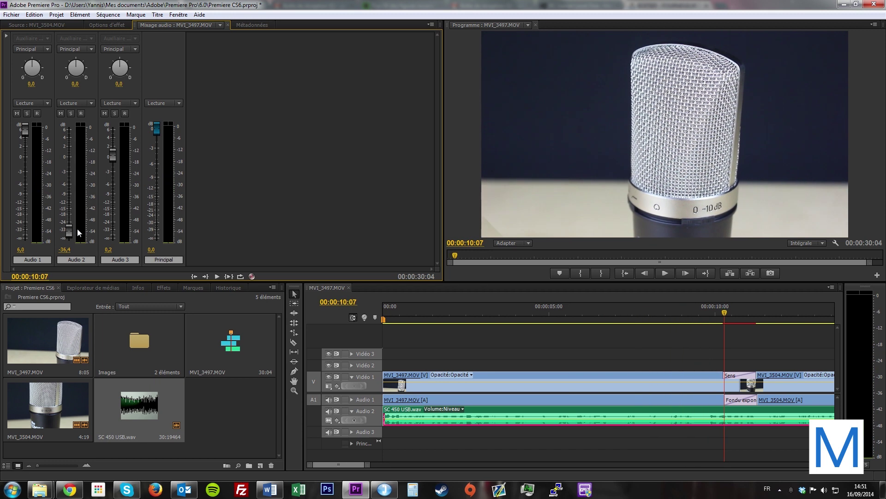
left_click_drag(630, 317, 380, 323)
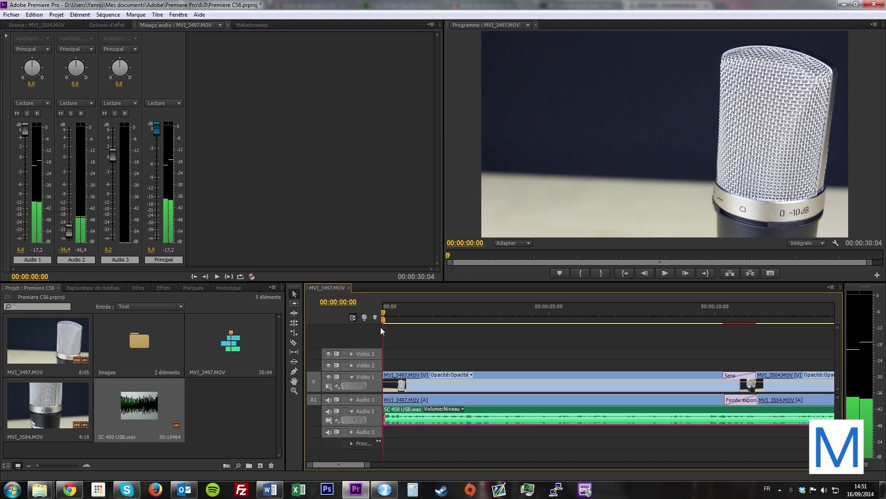
Step: Show the Effets list in place of the project bin and scrub the sequence start
left_click(165, 287)
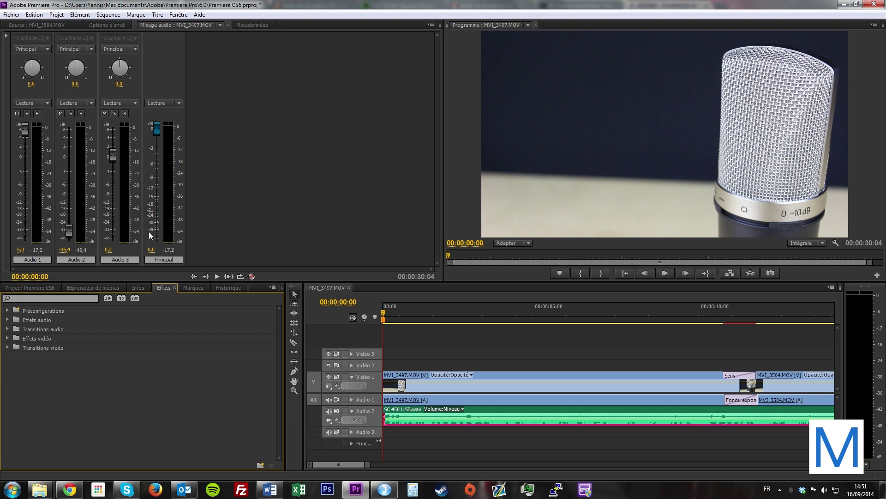
left_click(270, 235)
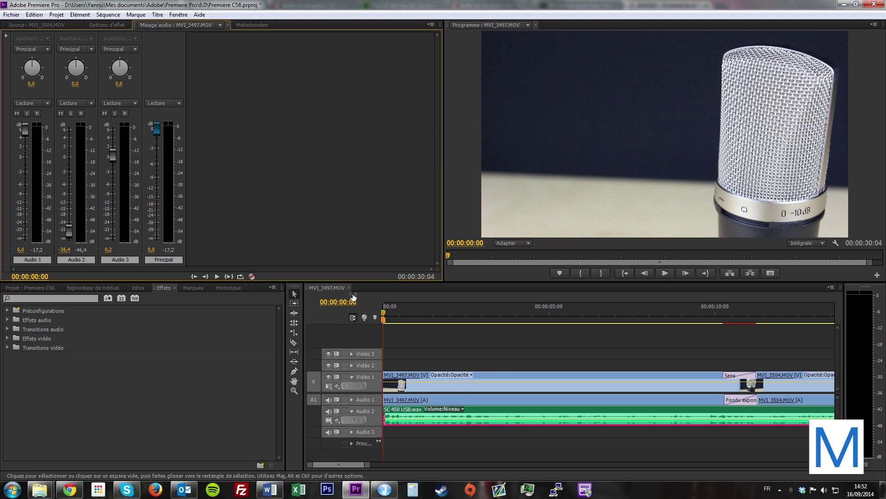
left_click_drag(383, 313, 314, 301)
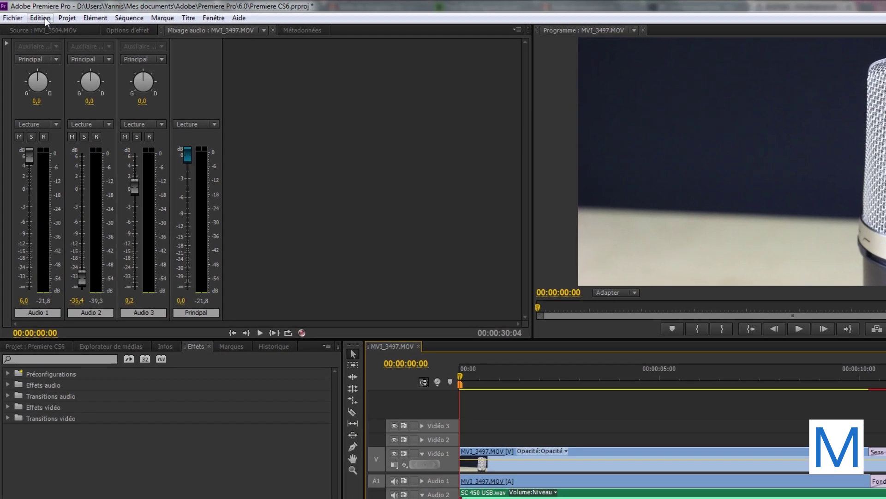
Step: Open Edition > Préférences on the Audio section
left_click(46, 17)
mouse_move(92, 317)
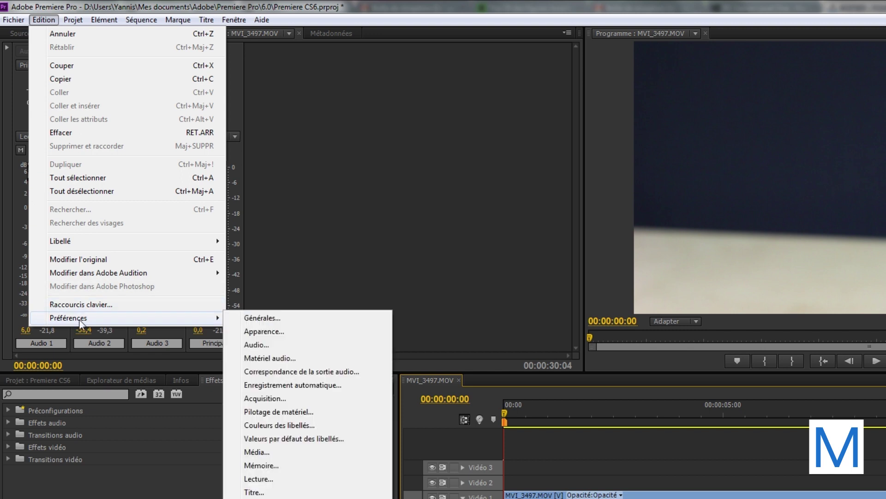
left_click(280, 345)
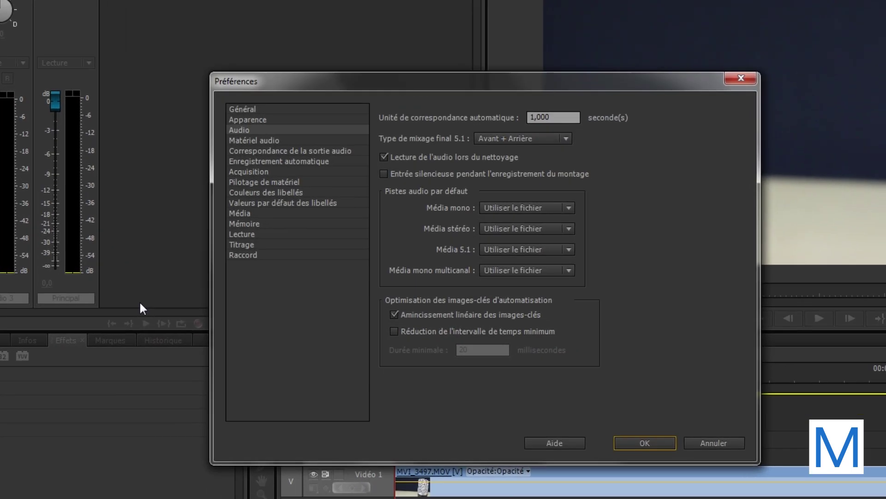
Step: View the Matériel audio preferences, checking the default device list but keeping Premiere Pro WDM Sound
left_click(214, 111)
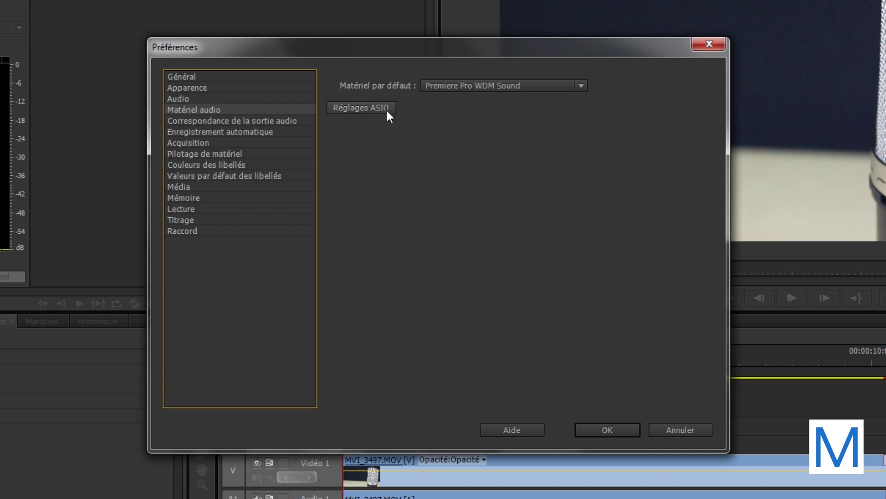
left_click(443, 87)
left_click(509, 88)
left_click(550, 88)
left_click(524, 89)
left_click(507, 90)
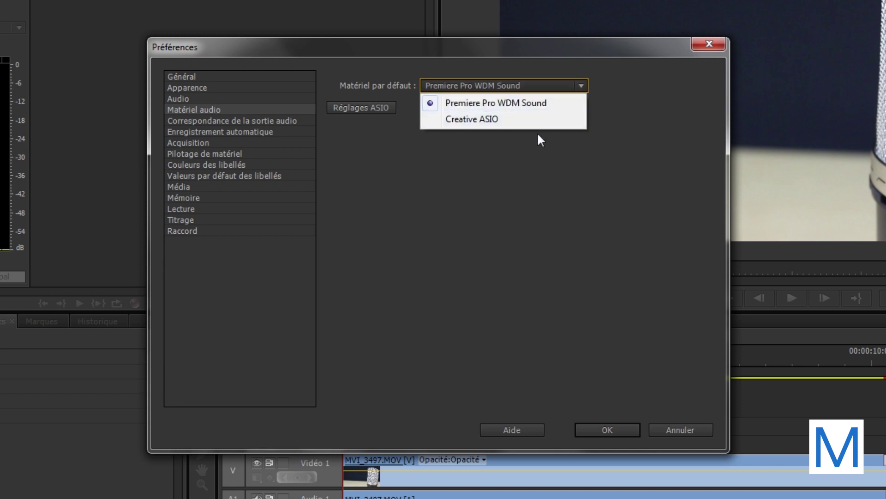
left_click(530, 85)
left_click(530, 85)
left_click(472, 89)
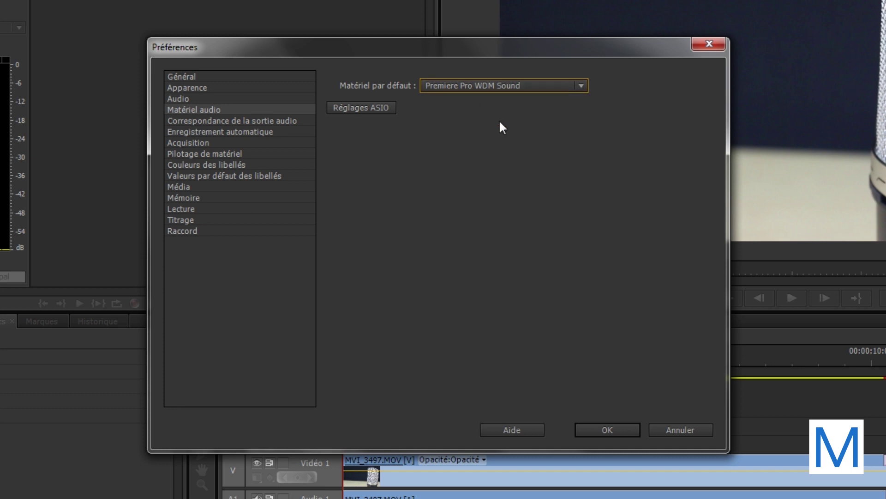
left_click(375, 109)
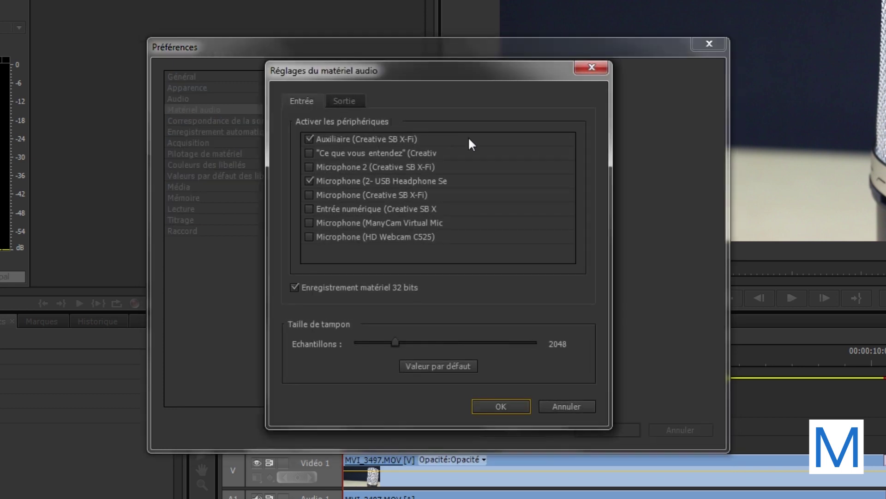
left_click_drag(392, 81, 400, 82)
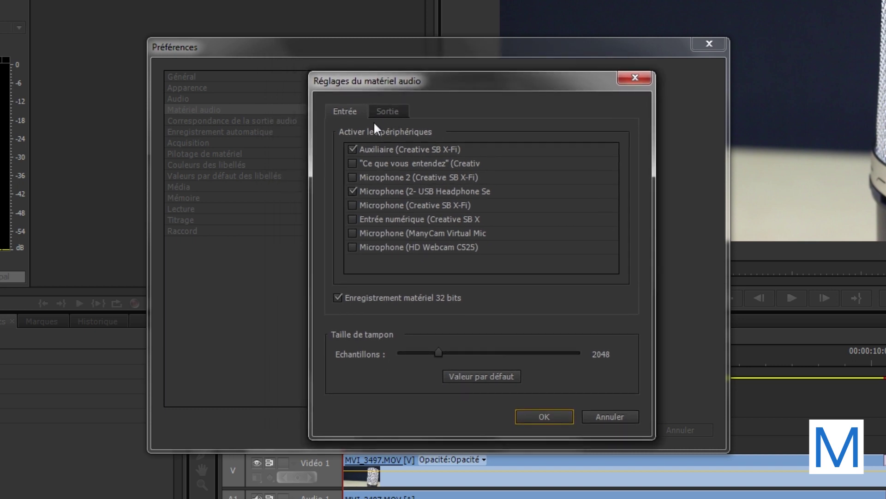
left_click(346, 110)
left_click(426, 150)
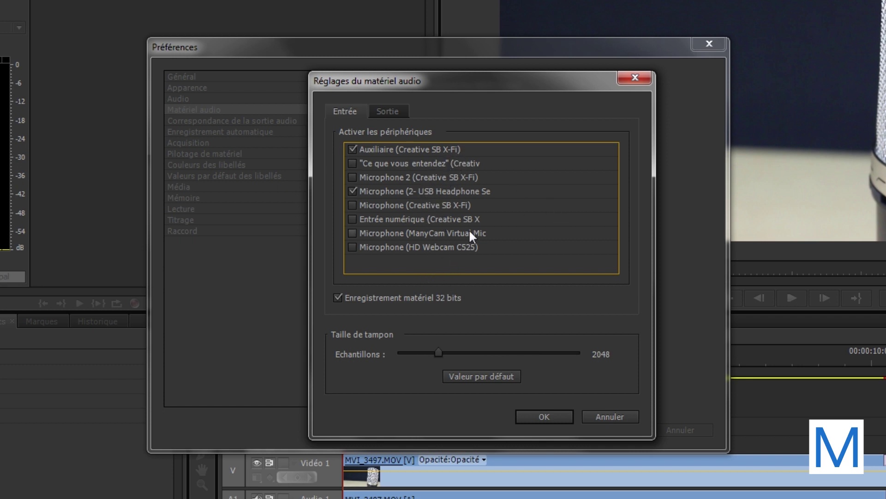
left_click(385, 112)
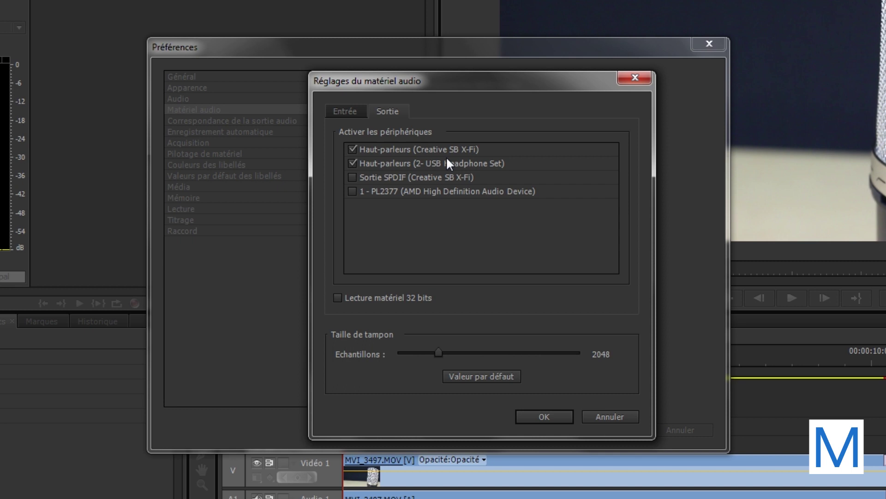
left_click(344, 111)
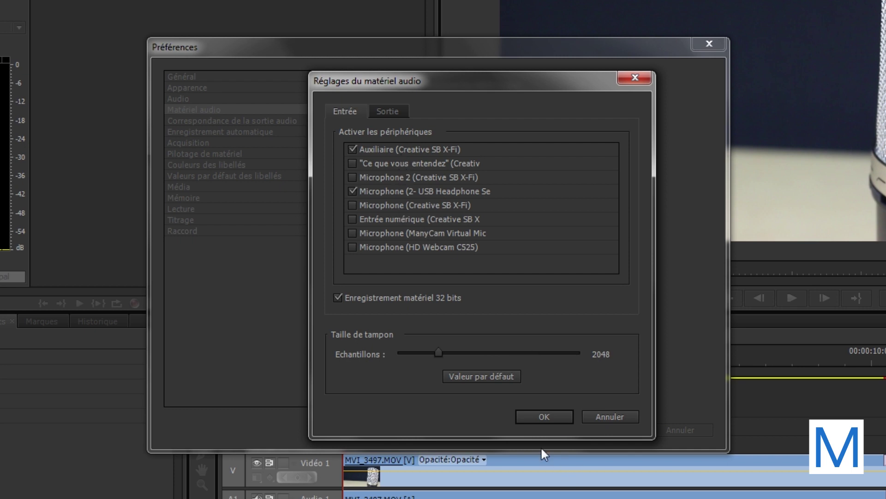
left_click(550, 418)
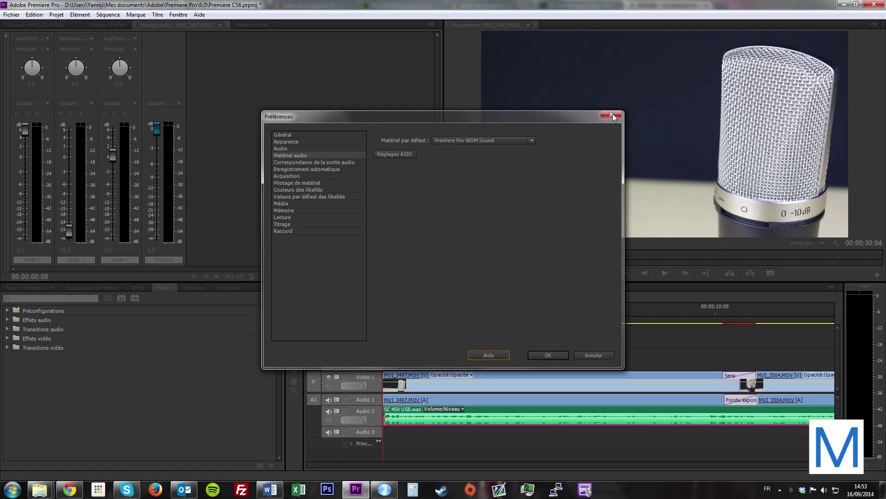
Step: Close Préférences, record-arm Audio 3 in the mixer, and open its input channel list
left_click(708, 45)
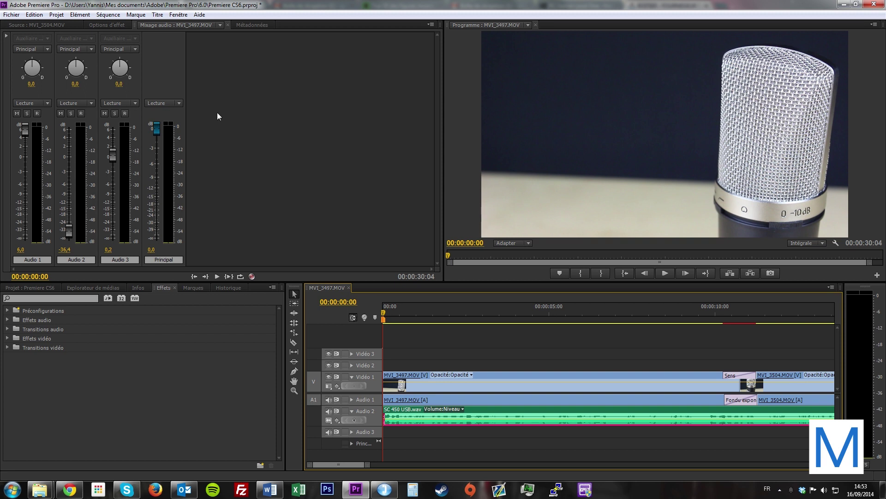
left_click(125, 114)
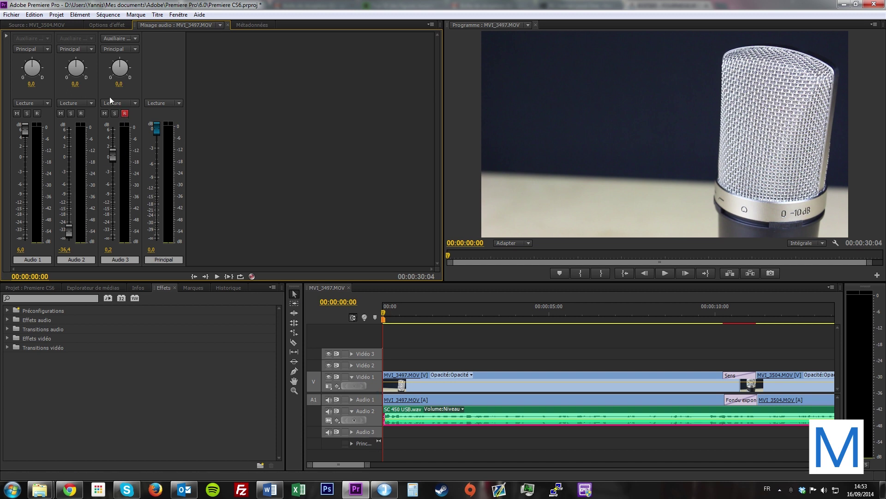
left_click(125, 39)
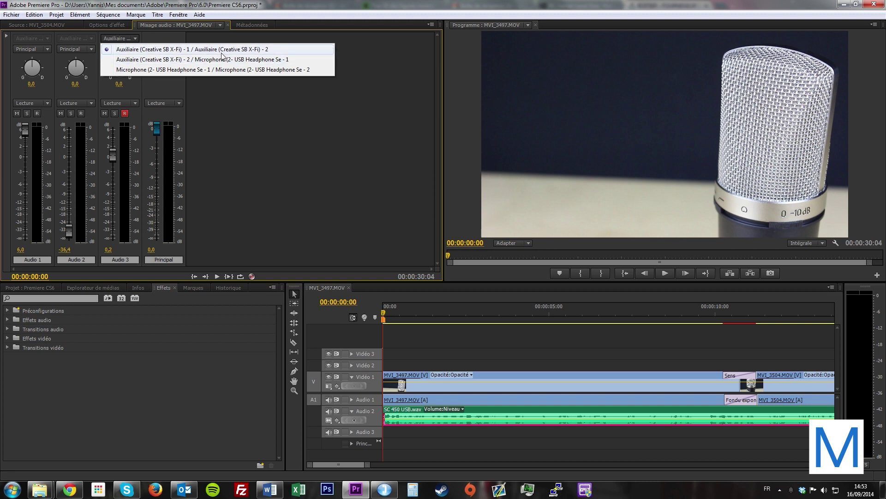
Step: Keep the Auxiliaire (Creative SB X-Fi) input and start recording the microphone onto Audio 3
left_click(203, 50)
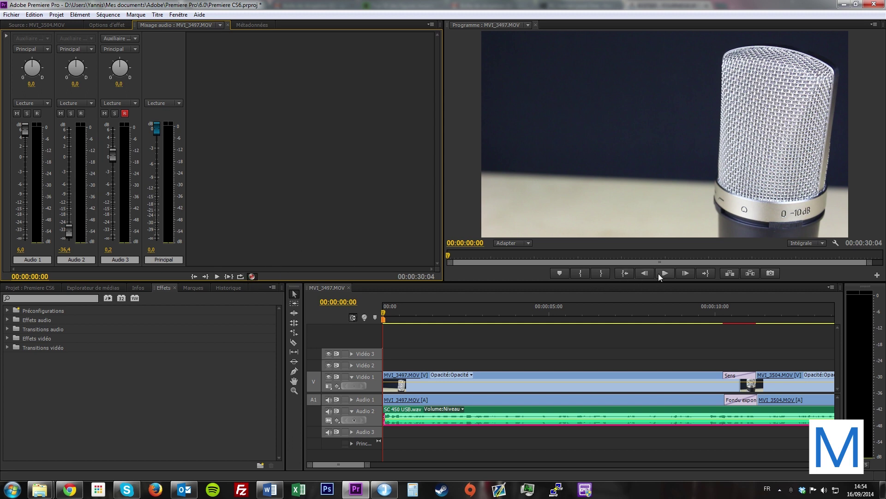
left_click(219, 276)
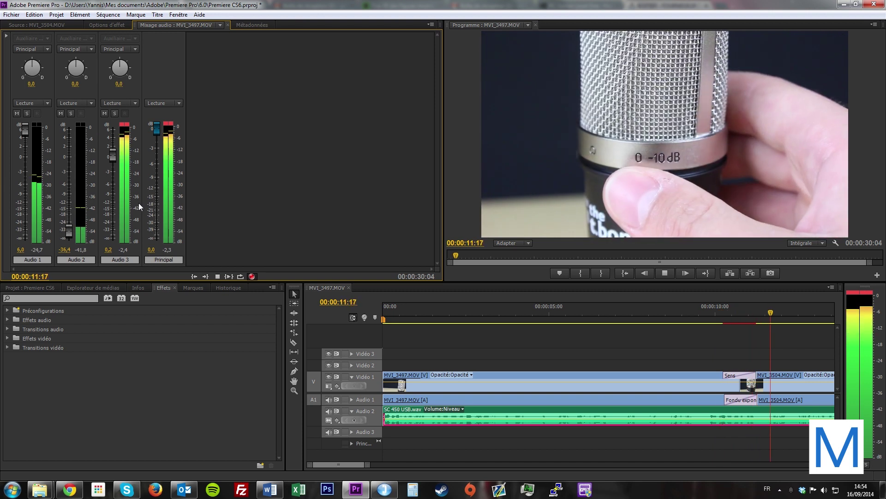
Step: Stop recording Audio 3_61.wav, collapse Audio 2, and expand Audio 3 to show its waveform
key("space")
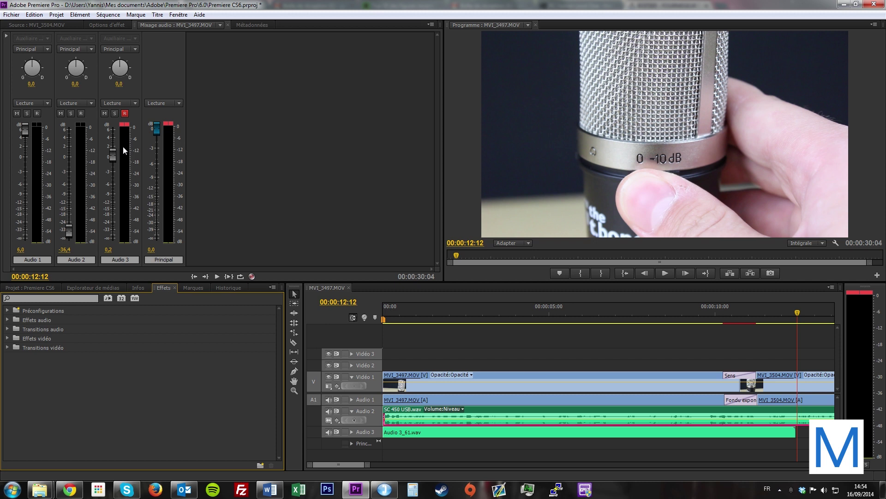
left_click_drag(475, 332, 309, 327)
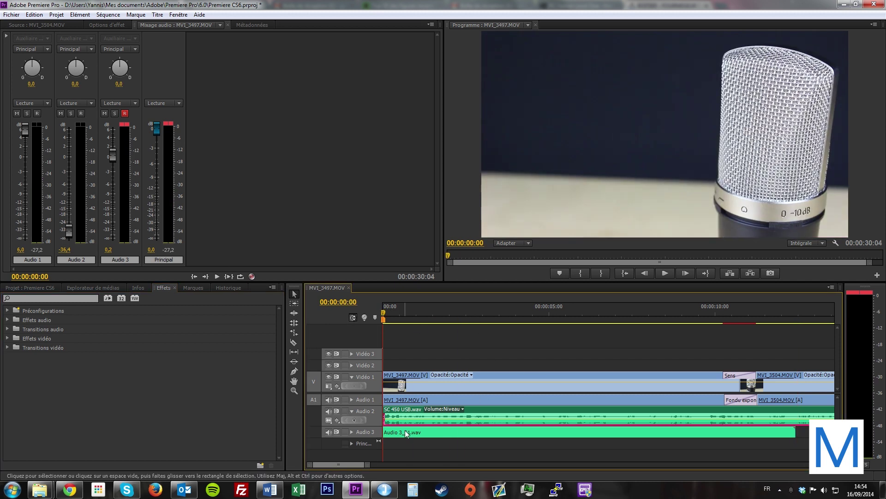
left_click(351, 411)
left_click(351, 422)
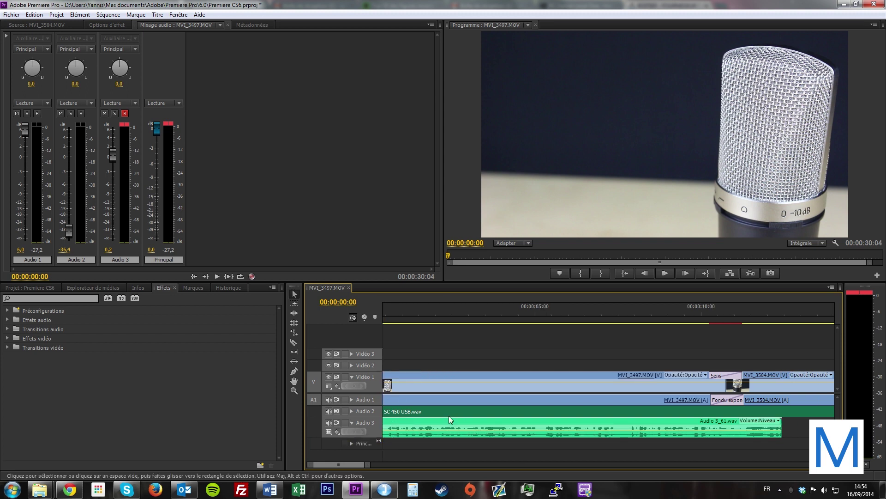
left_click_drag(395, 313, 462, 317)
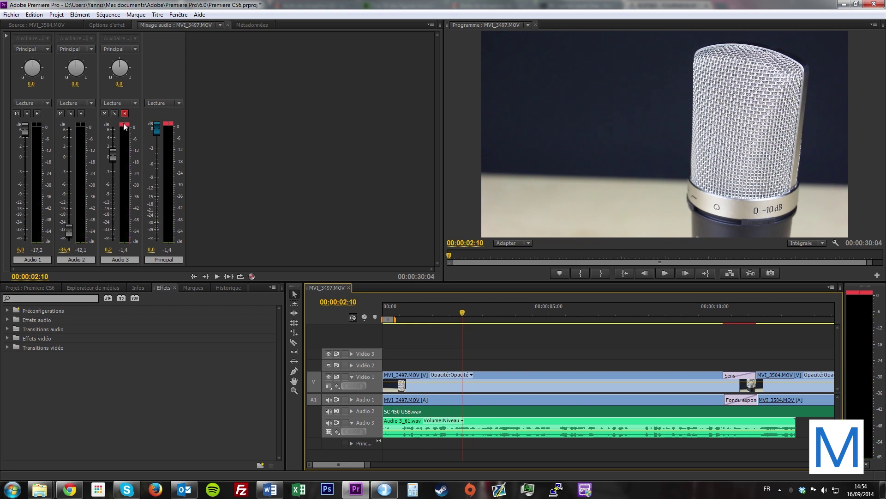
Step: Lower the Audio 3 fader to -3,2 dB and play the sequence from the beginning
left_click_drag(114, 158, 115, 175)
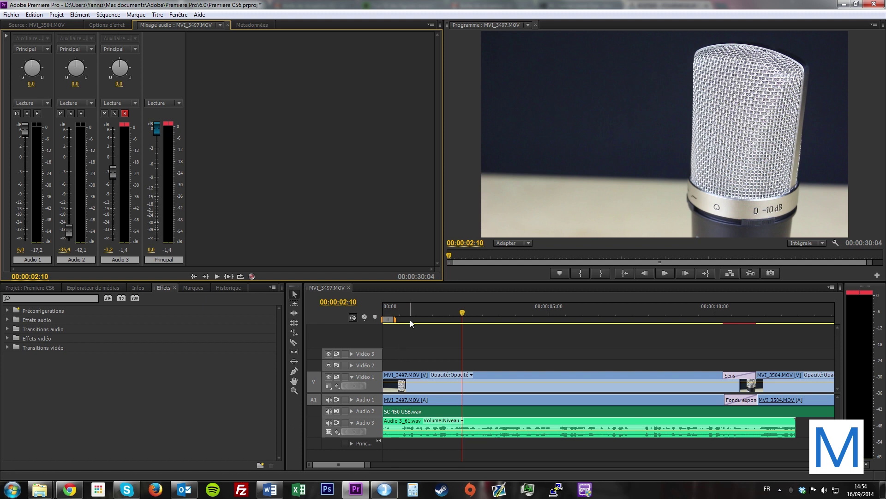
key("Home")
key("space")
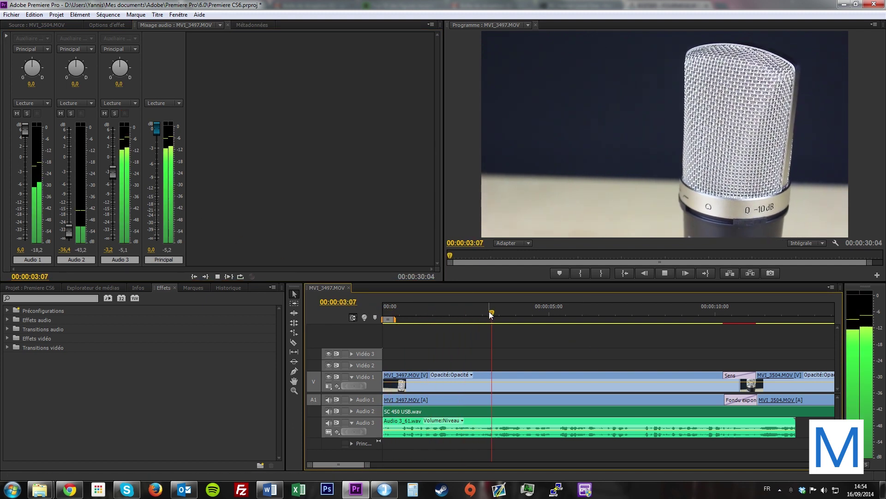
key("space")
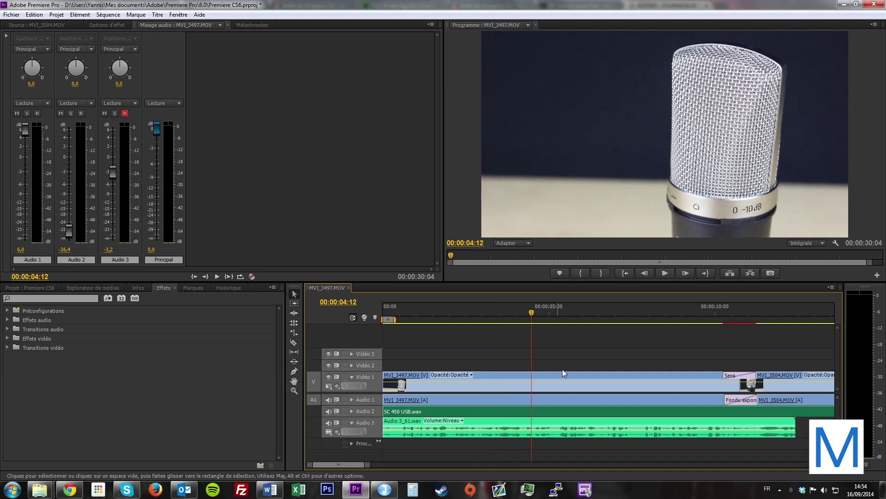
Step: Razor off and delete the opening of Audio 3_61.wav, then slide it to the sequence start
left_click_drag(596, 319, 406, 355)
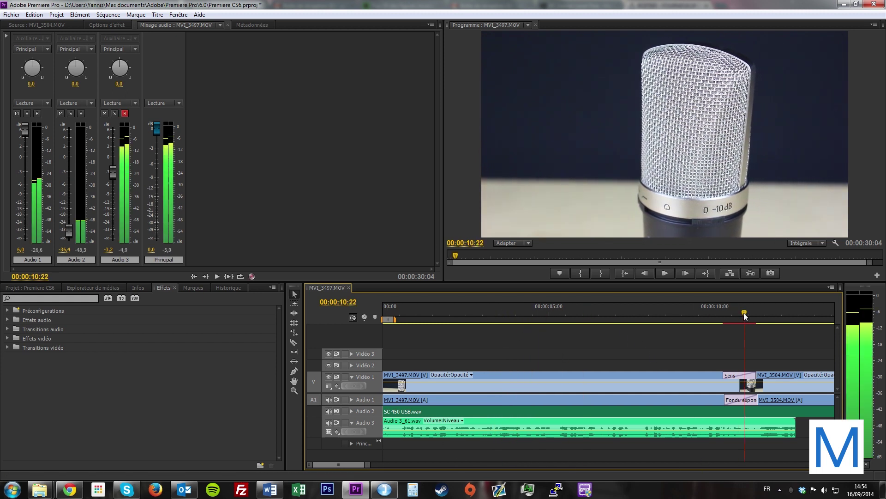
key("=")
key("=")
key("=")
key("c")
left_click(428, 432)
key("v")
left_click(414, 432)
key("Delete")
left_click(471, 420)
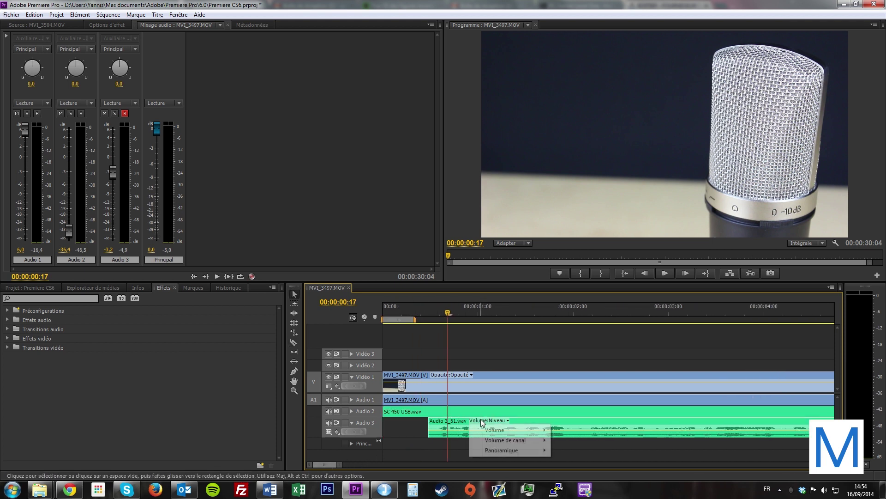
left_click_drag(459, 420, 413, 421)
Step: Play back the trimmed recording from the start of the sequence
left_click_drag(424, 312, 320, 309)
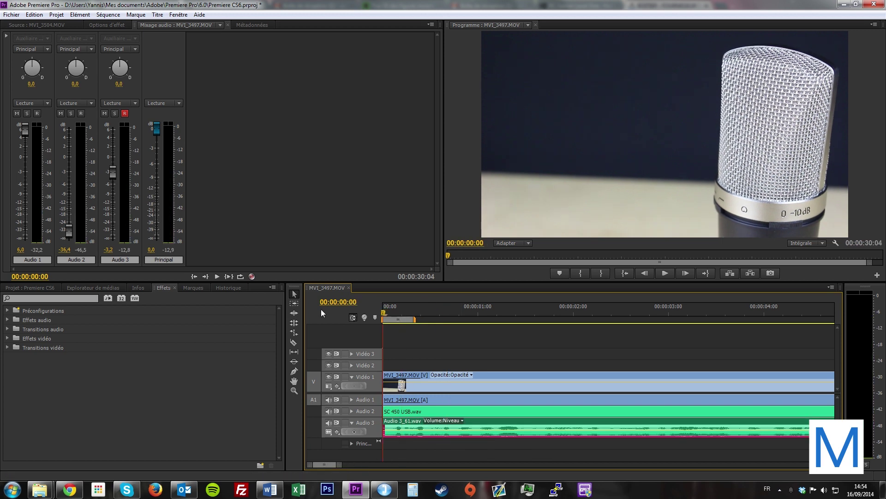
key("space")
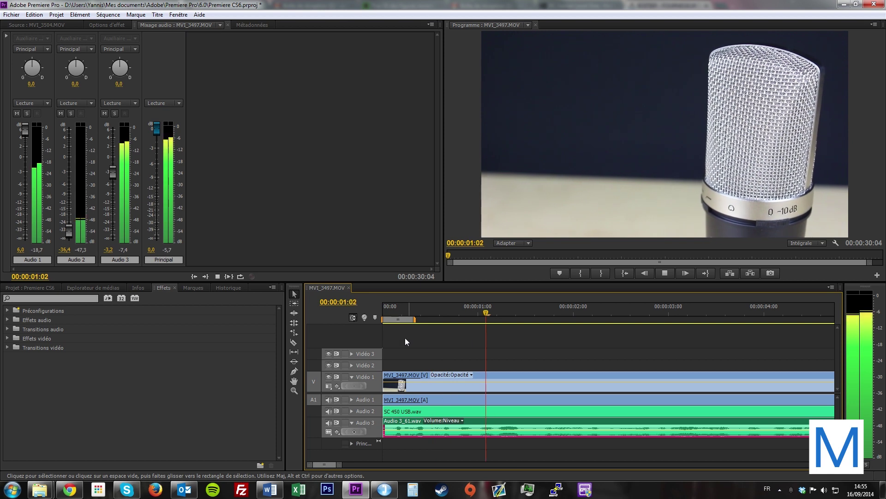
key("minus")
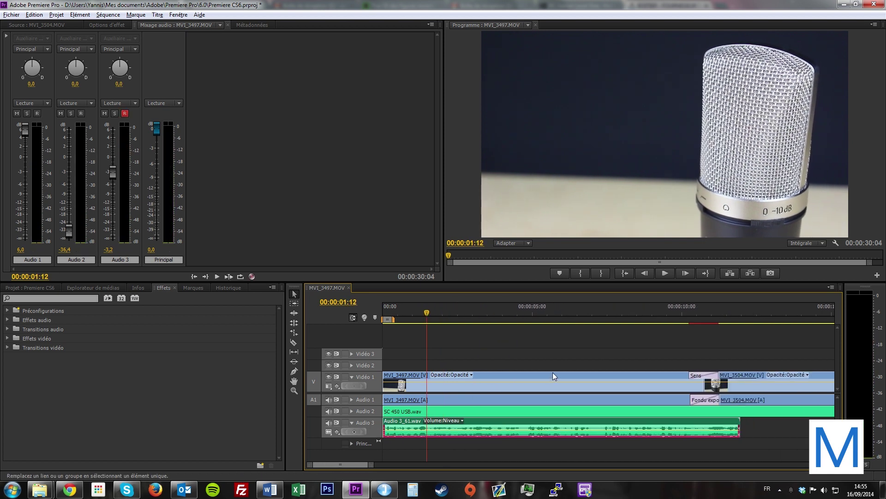
key("minus")
Step: Set an In point at 00:00:11:24, where Audio 3_61.wav ends
left_click_drag(417, 316, 481, 317)
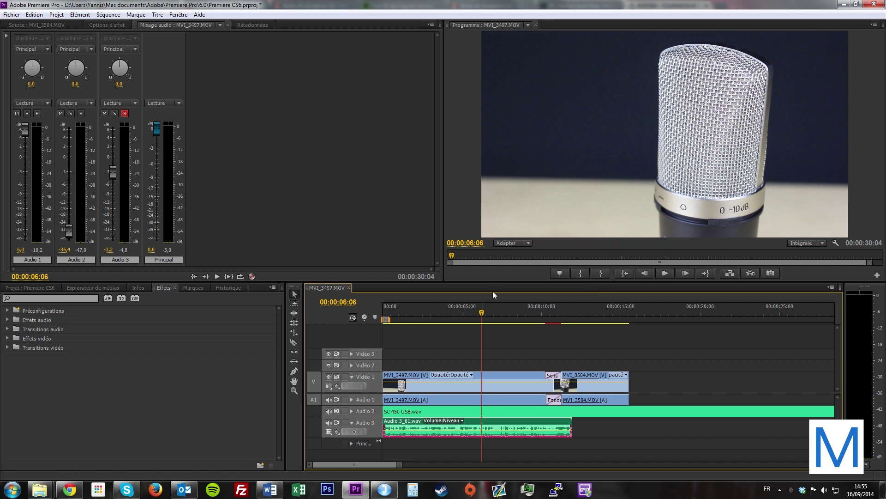
left_click_drag(486, 321, 574, 323)
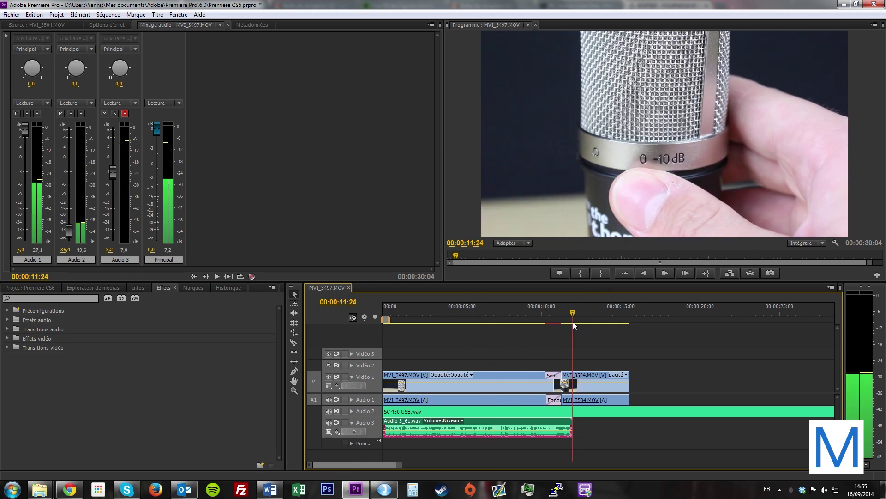
left_click(581, 273)
Step: Record a short second take onto Audio 3 from the In point using the Audio Mixer
left_click(251, 280)
left_click(219, 276)
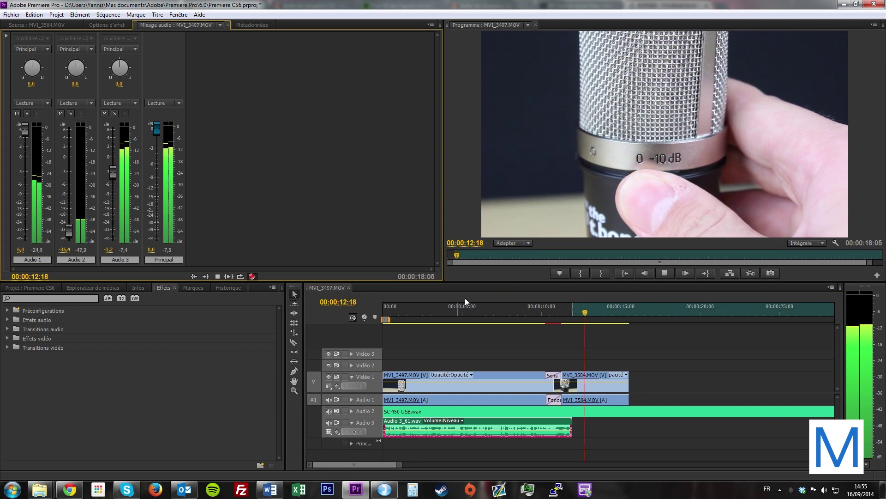
left_click(292, 289)
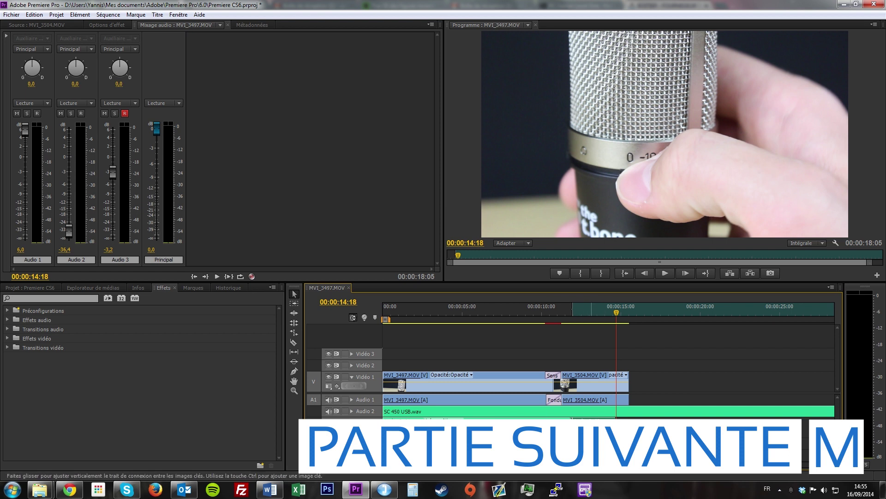
Step: Return the playhead to the 00:00:11:24 In point where the second take begins
left_click(196, 277)
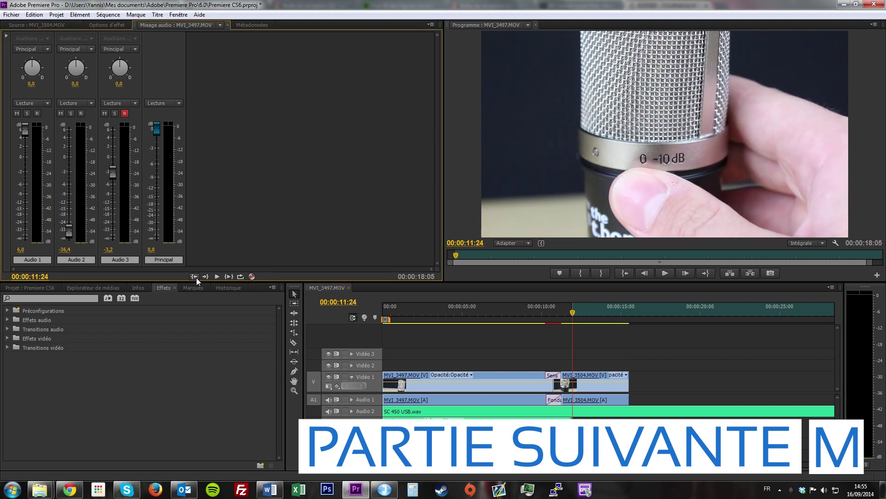